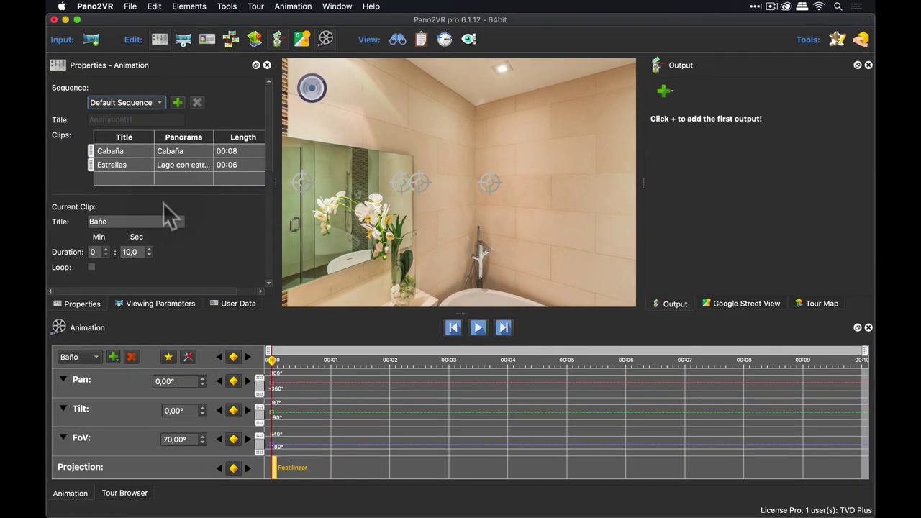
# - Try the pan setting of the Estrellas clip by raising it to 23° and lowering it to -26°
pyautogui.click(117, 149)
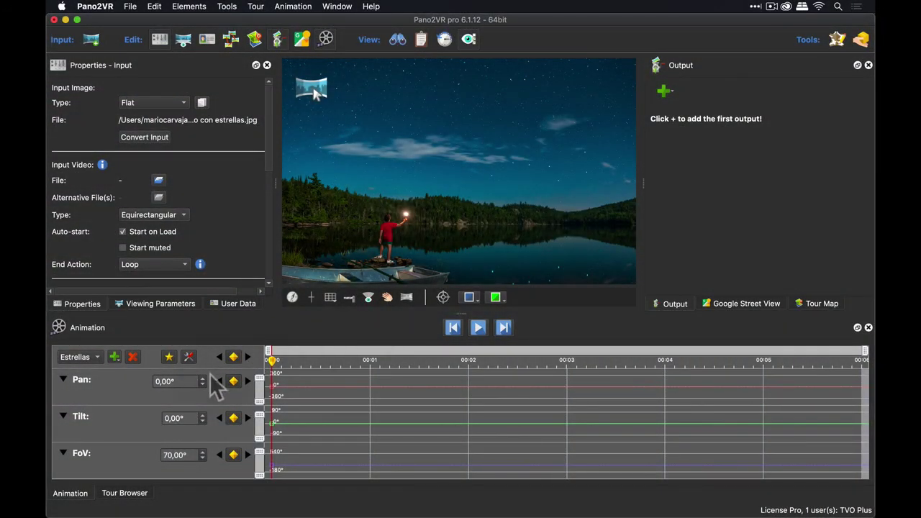
pyautogui.scroll(10, 204, 378)
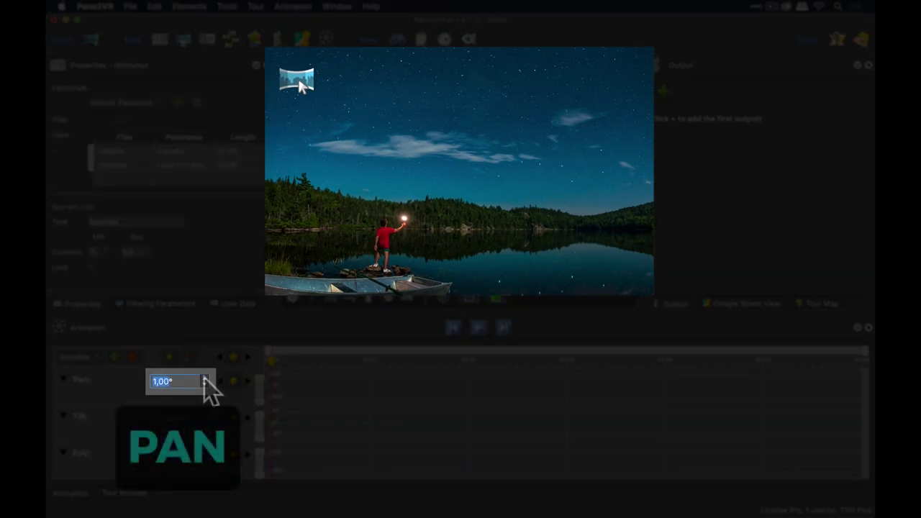
pyautogui.scroll(1, 205, 378)
pyautogui.scroll(13, 204, 378)
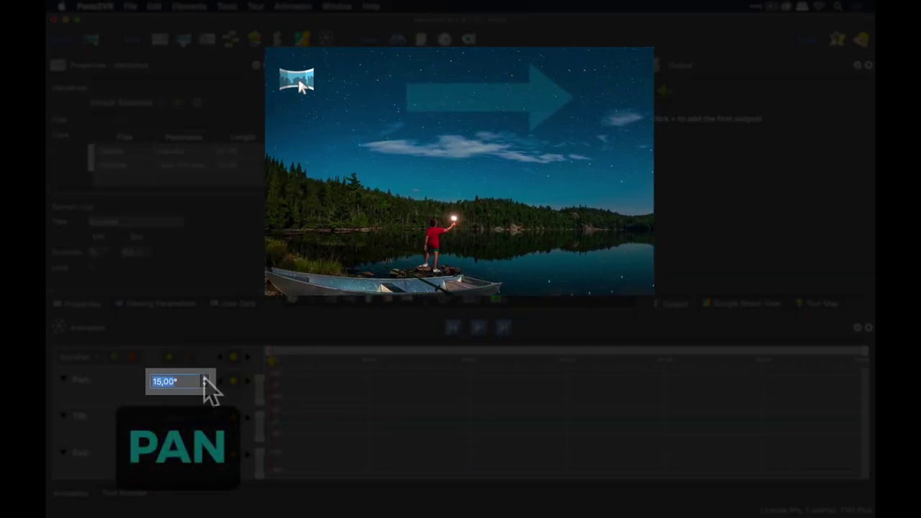
pyautogui.click(204, 378)
pyautogui.click(204, 378)
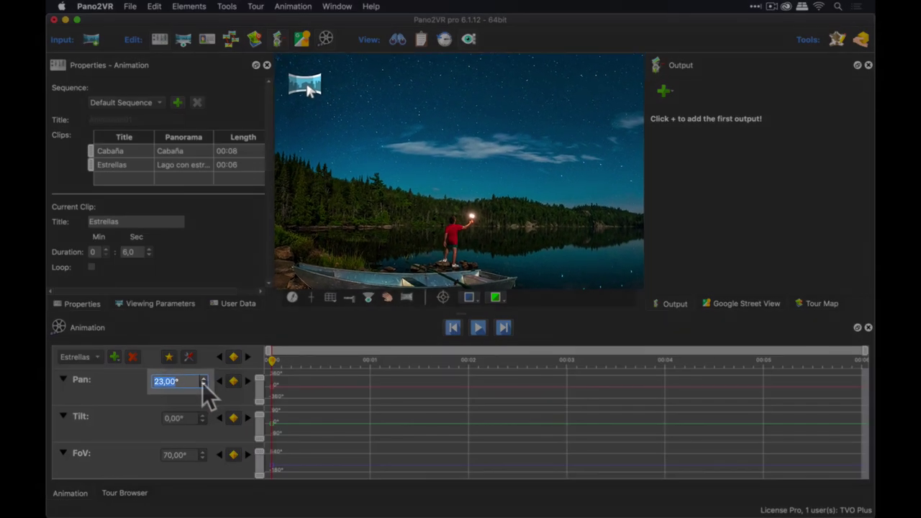
pyautogui.scroll(-11, 203, 383)
pyautogui.scroll(-14, 204, 383)
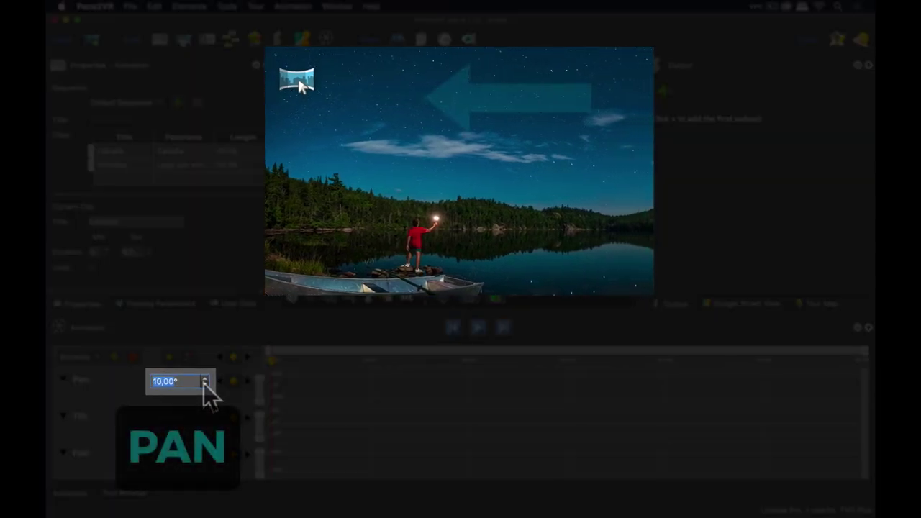
pyautogui.scroll(-6, 205, 384)
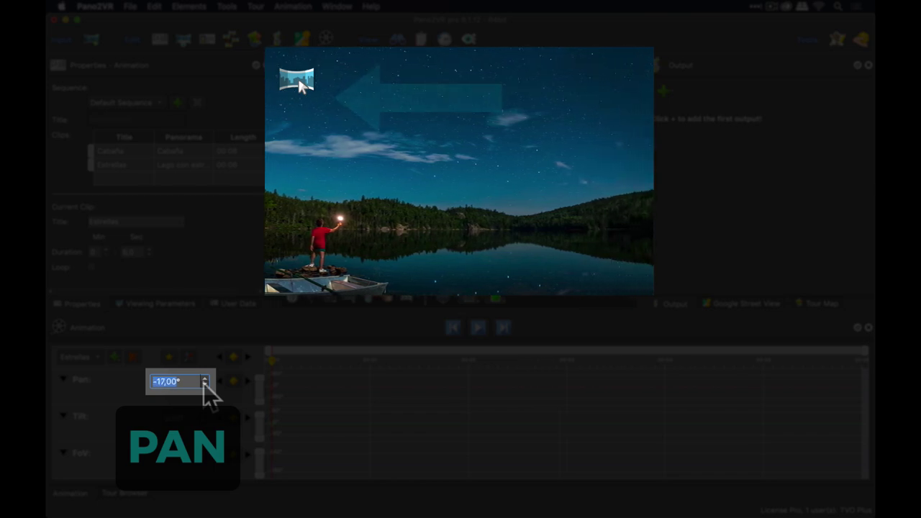
pyautogui.scroll(-6, 204, 384)
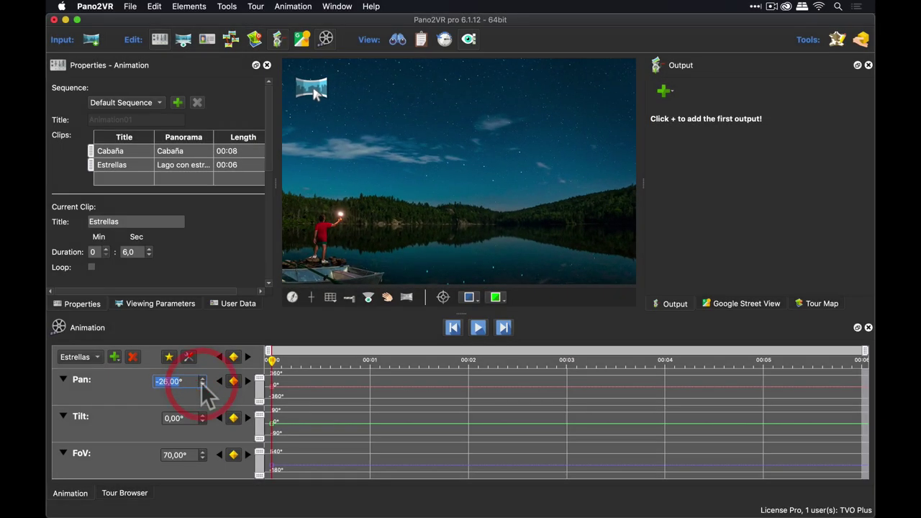
# - Try the tilt setting of the Estrellas clip by raising it to 19° and lowering it to -19°
pyautogui.scroll(2, 204, 425)
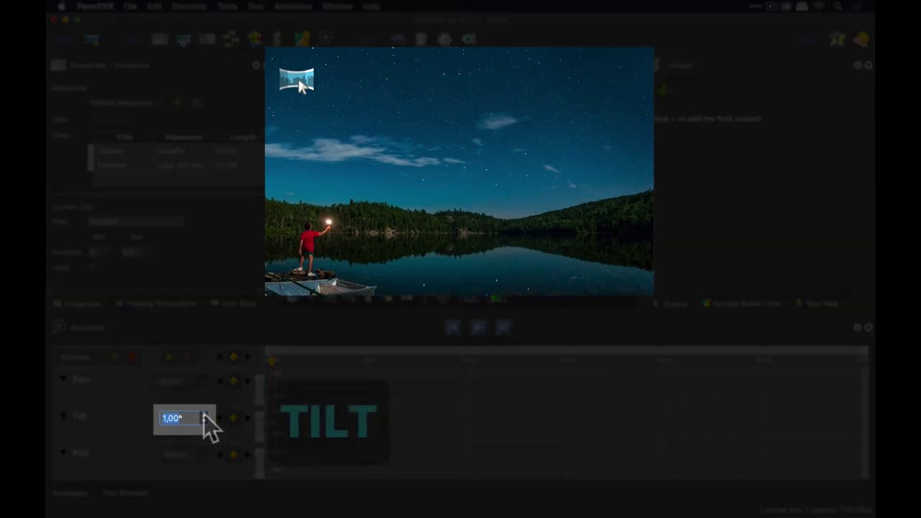
pyautogui.scroll(10, 204, 415)
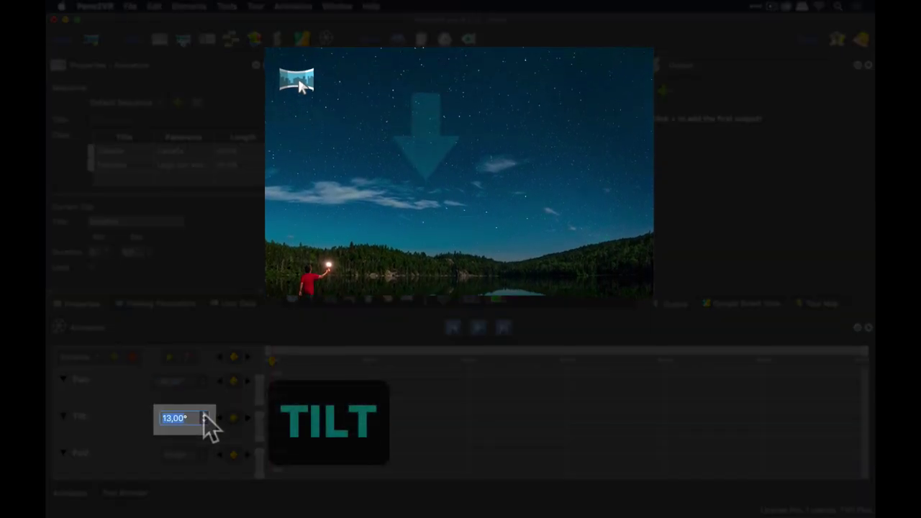
pyautogui.click(205, 425)
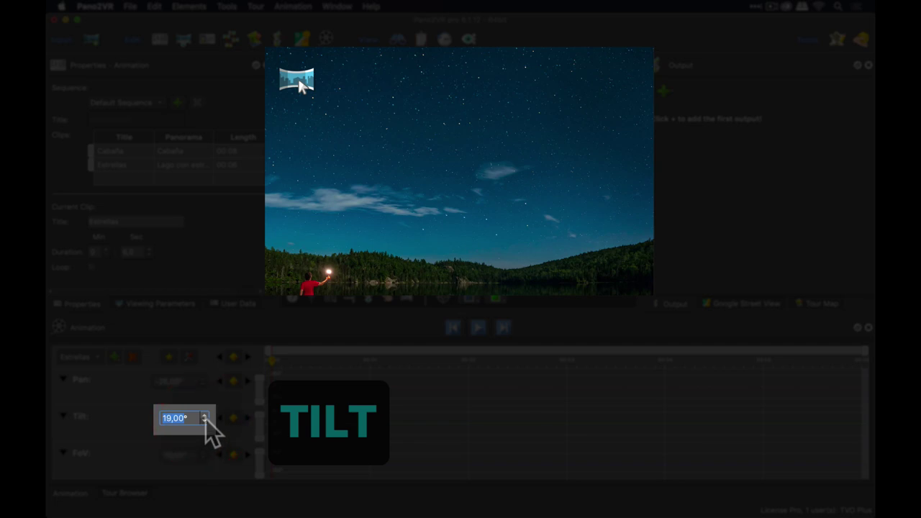
pyautogui.scroll(-13, 206, 419)
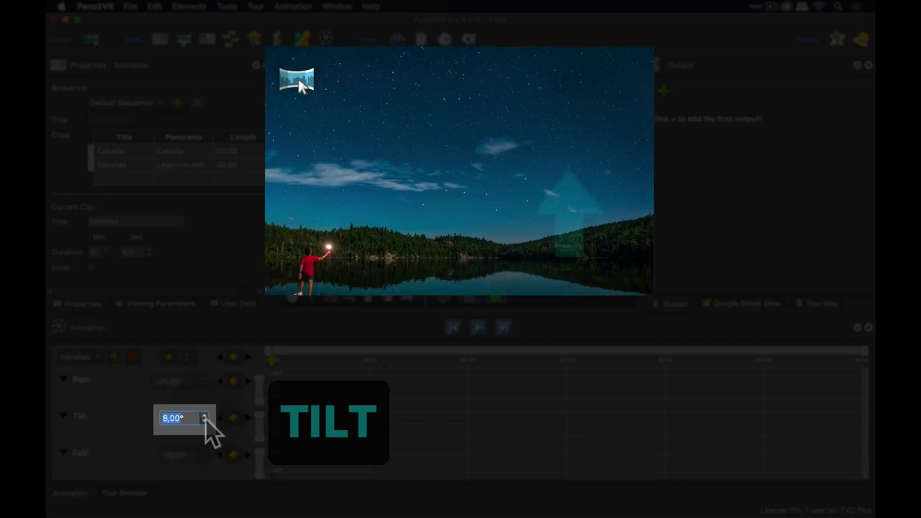
pyautogui.scroll(-14, 206, 419)
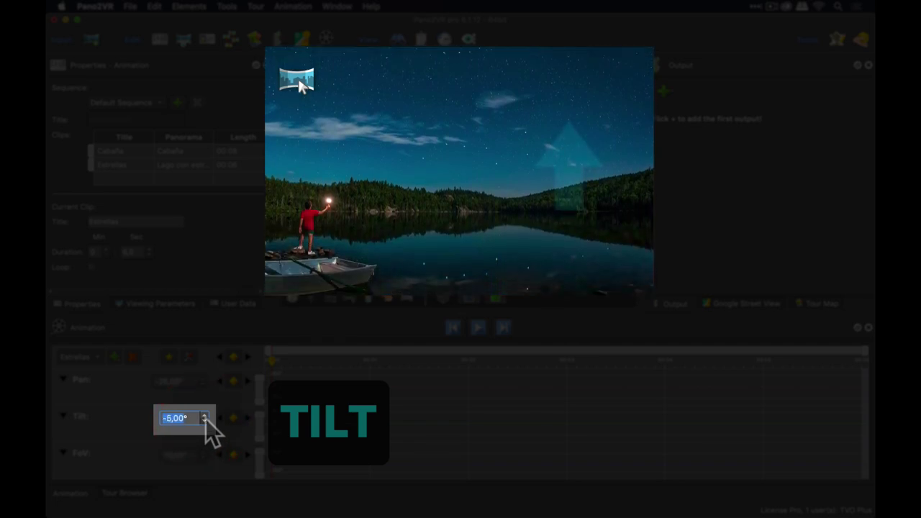
pyautogui.scroll(-4, 206, 419)
pyautogui.click(204, 422)
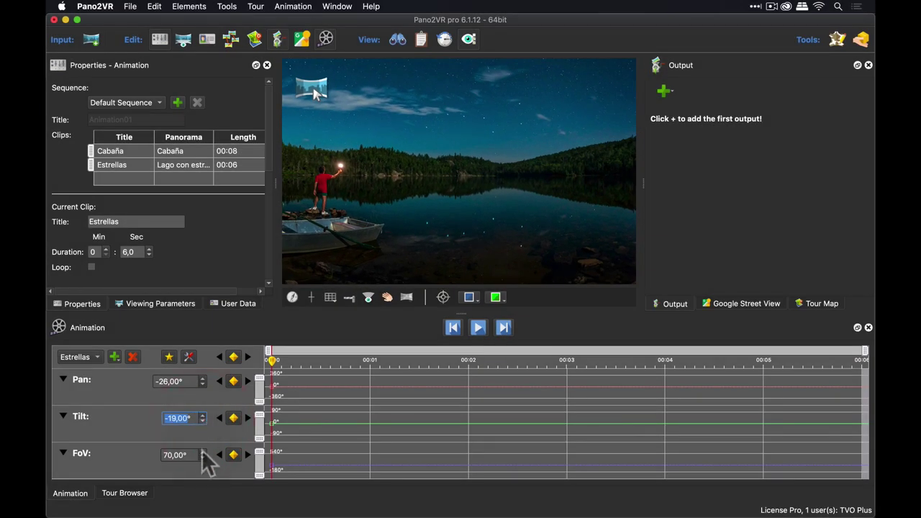
# - Try the FoV setting of the Estrellas clip by widening it to about 90° and narrowing it to 49°
pyautogui.scroll(10, 203, 453)
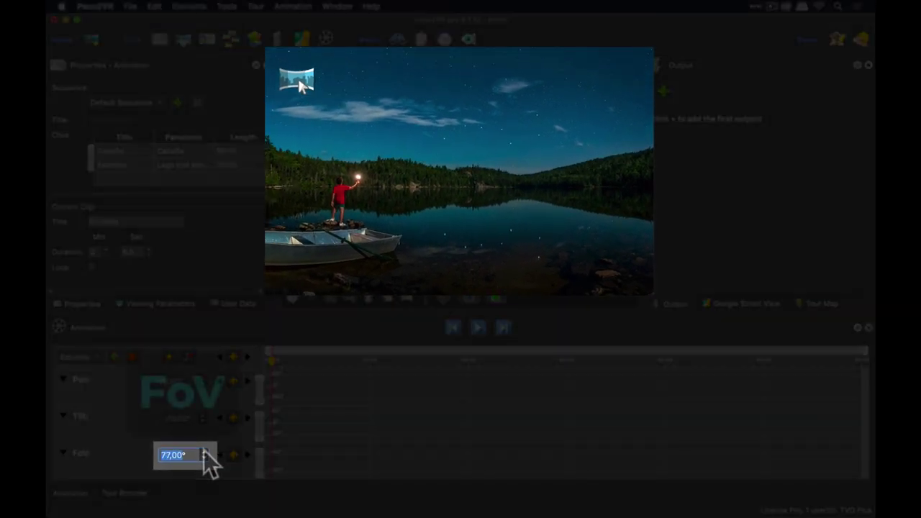
pyautogui.scroll(11, 203, 453)
pyautogui.click(204, 455)
pyautogui.scroll(-4, 205, 458)
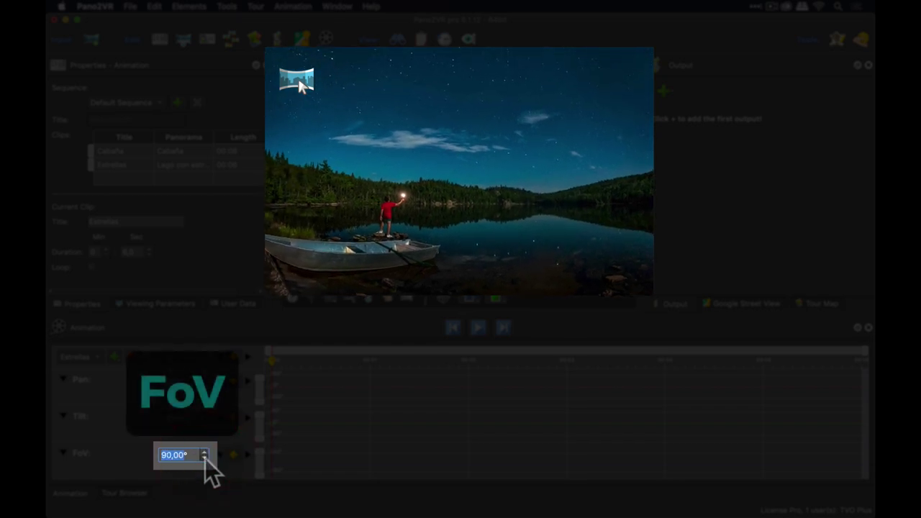
pyautogui.scroll(-14, 205, 459)
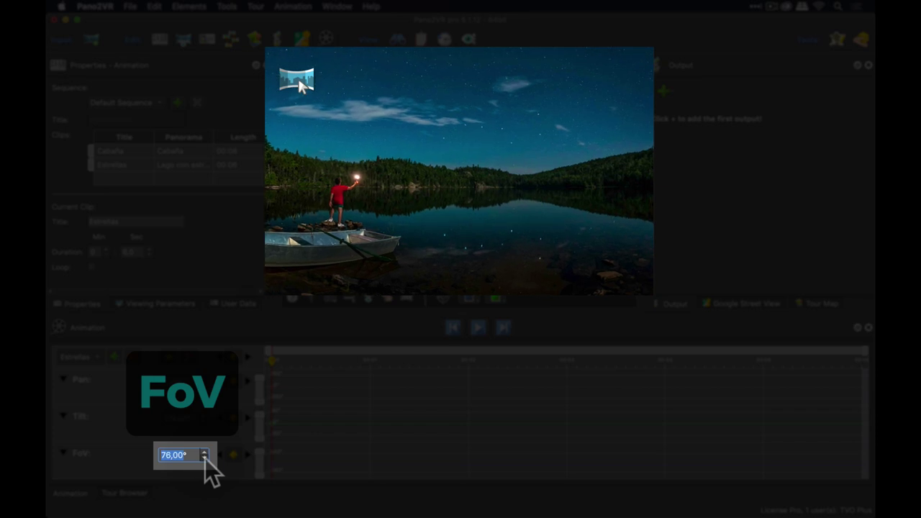
pyautogui.scroll(-13, 206, 458)
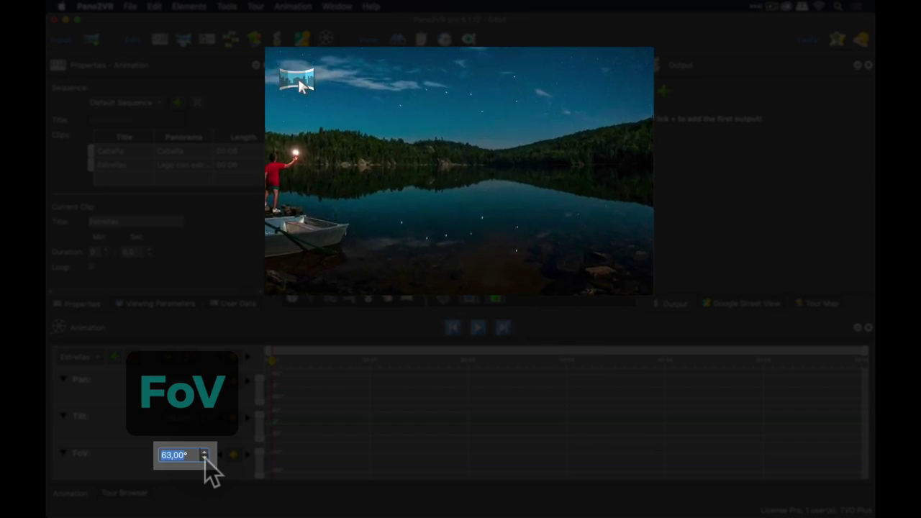
pyautogui.scroll(-11, 205, 459)
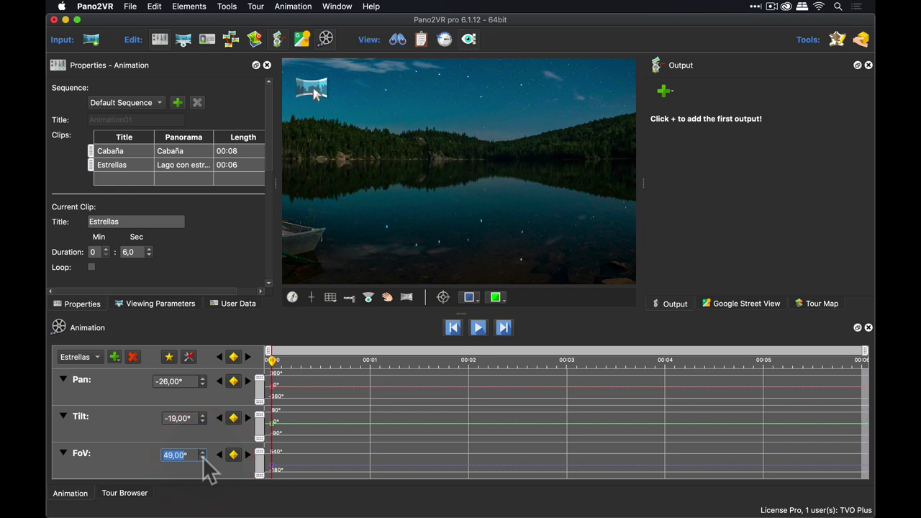
# - Reframe the lake directly in the viewer to about pan -13°, tilt 6° and zoom out to about 79° FoV
pyautogui.click(391, 195)
pyautogui.moveTo(391, 195); pyautogui.dragTo(449, 248)
pyautogui.moveTo(552, 180); pyautogui.dragTo(494, 238)
pyautogui.scroll(-10, 494, 238)
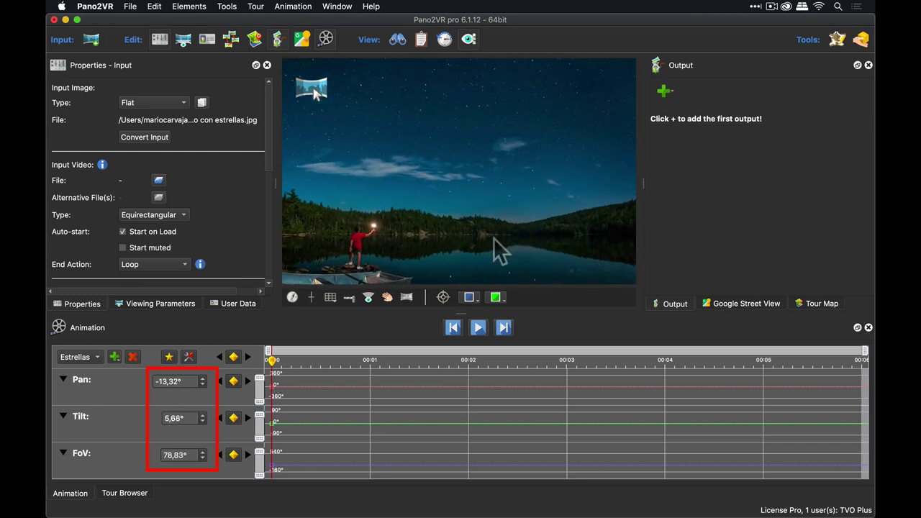
# - Zoom the viewer in and out, and frame the star reflections at about pan -25°, tilt -29° and FoV 30°
pyautogui.scroll(10, 493, 237)
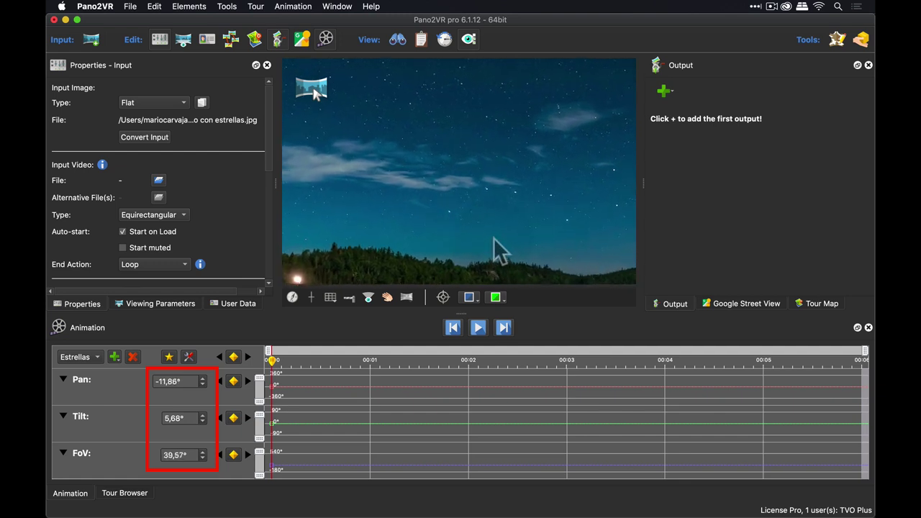
pyautogui.scroll(-8, 493, 238)
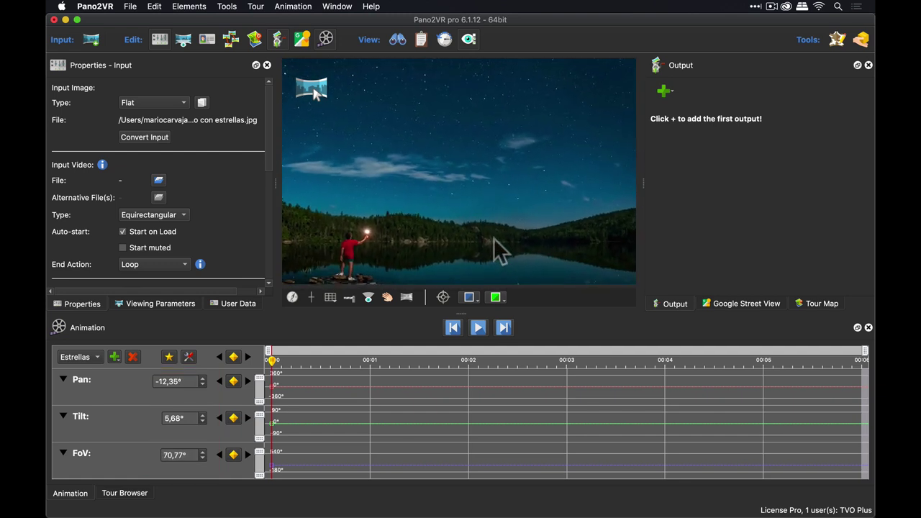
pyautogui.scroll(5, 493, 238)
pyautogui.scroll(3, 493, 238)
pyautogui.moveTo(494, 237); pyautogui.dragTo(484, 83)
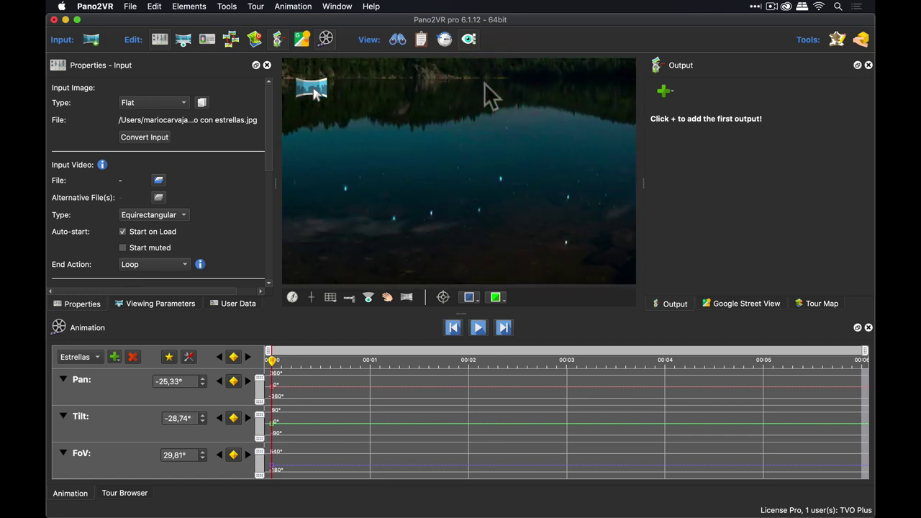
# - At the clip's start, frame the stars at pan -24,42°, tilt 3,01° and FoV 23,24°, and add a keyframe for all parameters
pyautogui.moveTo(272, 360); pyautogui.dragTo(274, 379)
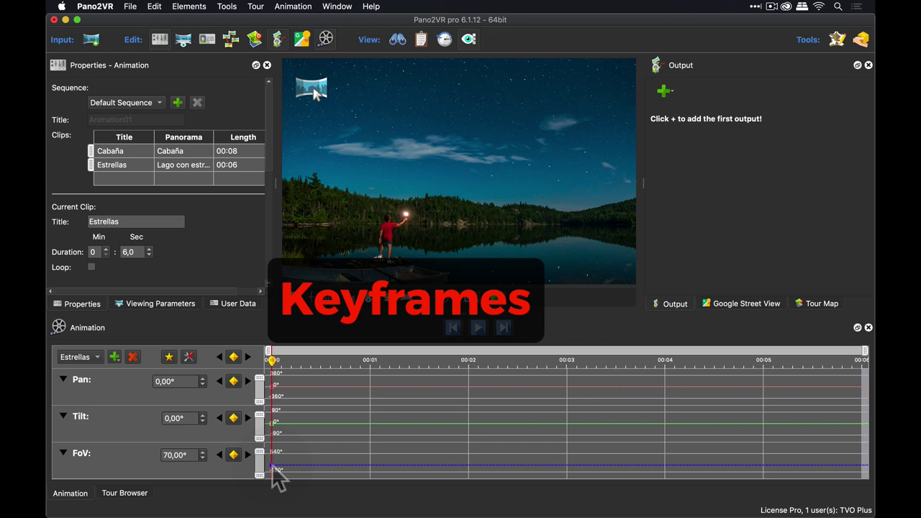
pyautogui.moveTo(544, 178); pyautogui.dragTo(464, 174)
pyautogui.scroll(10, 465, 174)
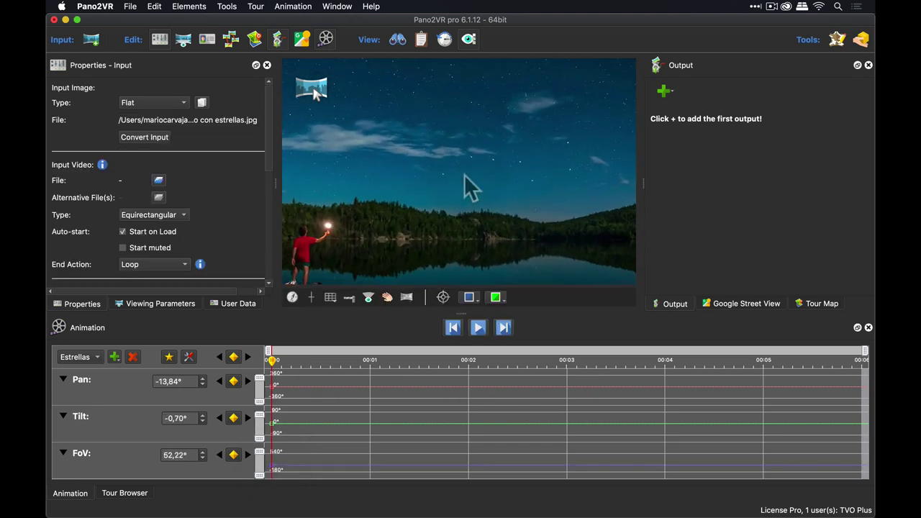
pyautogui.moveTo(566, 166); pyautogui.dragTo(451, 202)
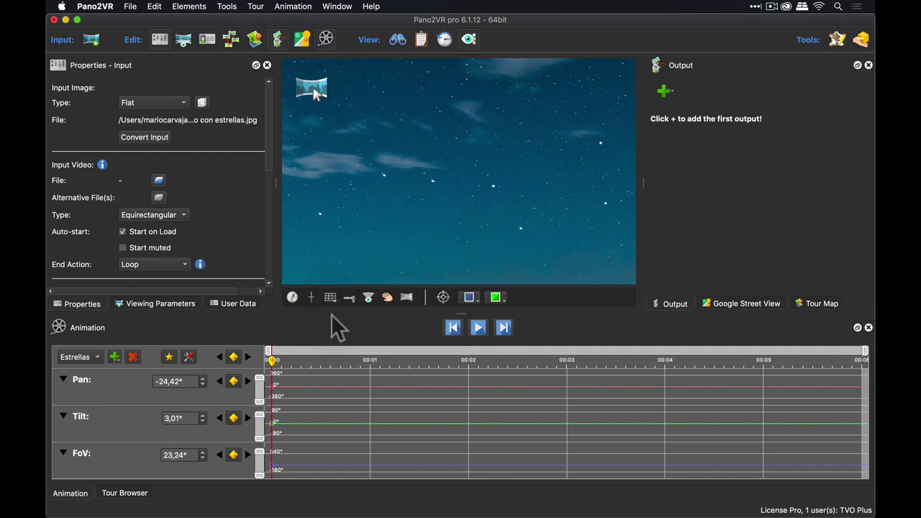
pyautogui.click(234, 357)
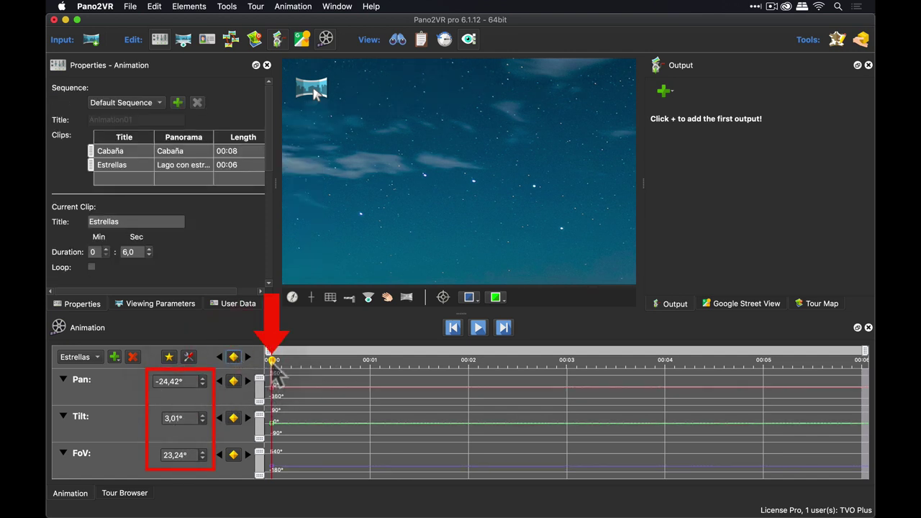
# - Move the playhead to 00:03 and reframe the view down to the lake at about tilt -23° and FoV 48°
pyautogui.moveTo(274, 364); pyautogui.dragTo(567, 372)
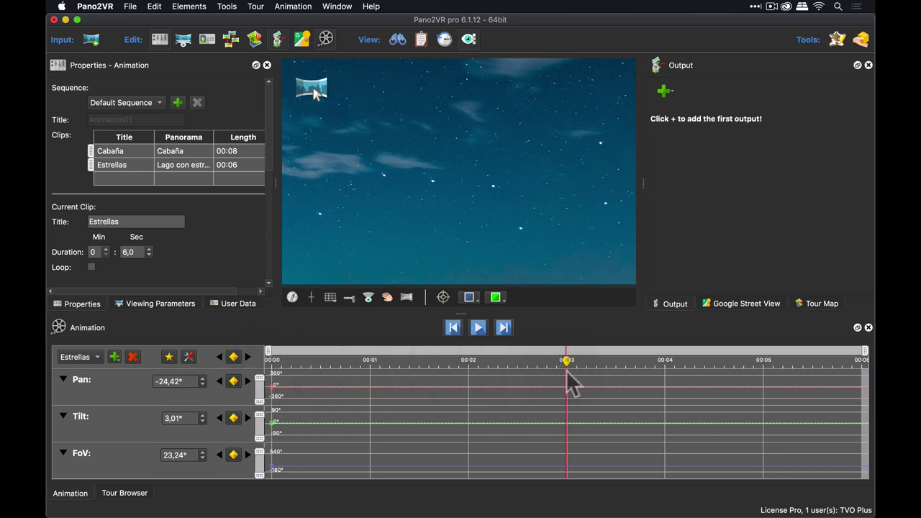
pyautogui.click(523, 238)
pyautogui.moveTo(522, 237)
pyautogui.mouseDown()
pyautogui.moveTo(514, 131)
pyautogui.moveTo(489, 229)
pyautogui.moveTo(494, 103)
pyautogui.moveTo(479, 189)
pyautogui.moveTo(471, 97)
pyautogui.moveTo(469, 111)
pyautogui.mouseUp()
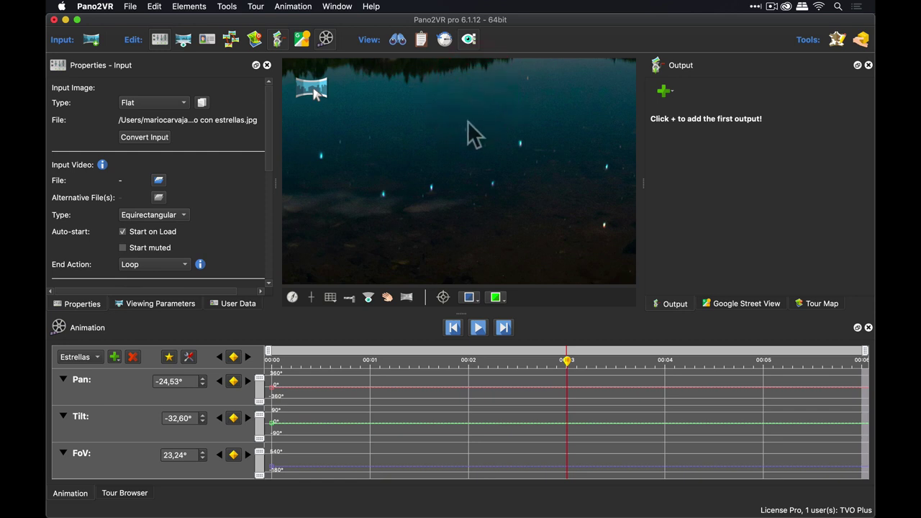
pyautogui.scroll(2, 466, 130)
pyautogui.scroll(-5, 467, 130)
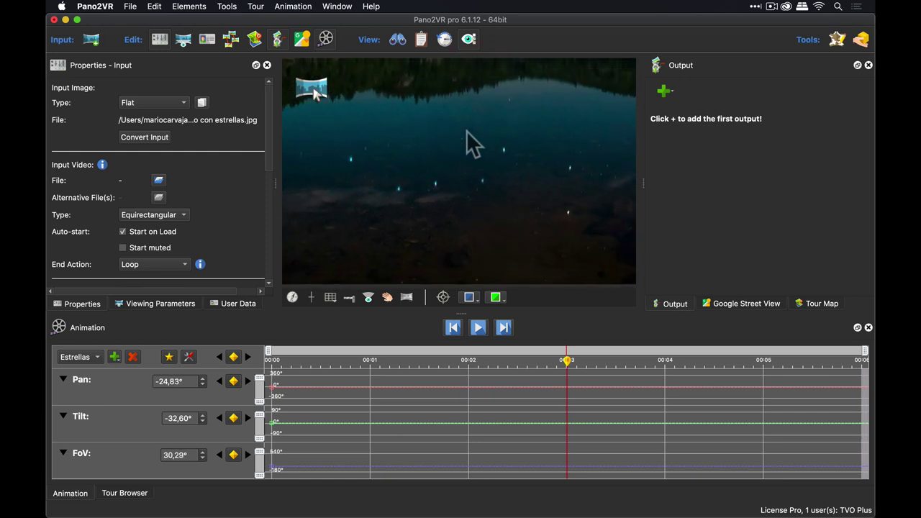
pyautogui.moveTo(466, 130)
pyautogui.mouseDown()
pyautogui.moveTo(471, 117)
pyautogui.moveTo(469, 146)
pyautogui.mouseUp()
pyautogui.scroll(-3, 469, 144)
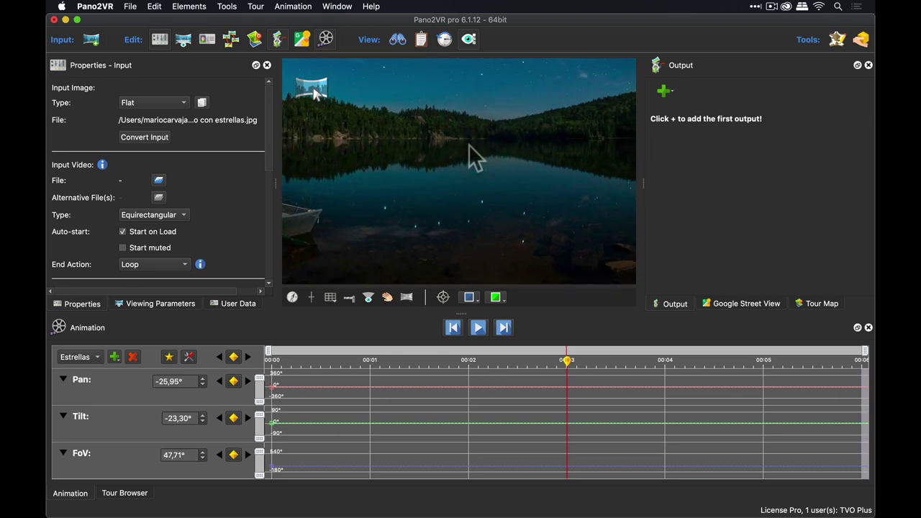
# - Refine the lake framing to pan -26,52°, tilt -16,97° and FoV 53,82°, and add a keyframe for all parameters at 00:03
pyautogui.click(471, 183)
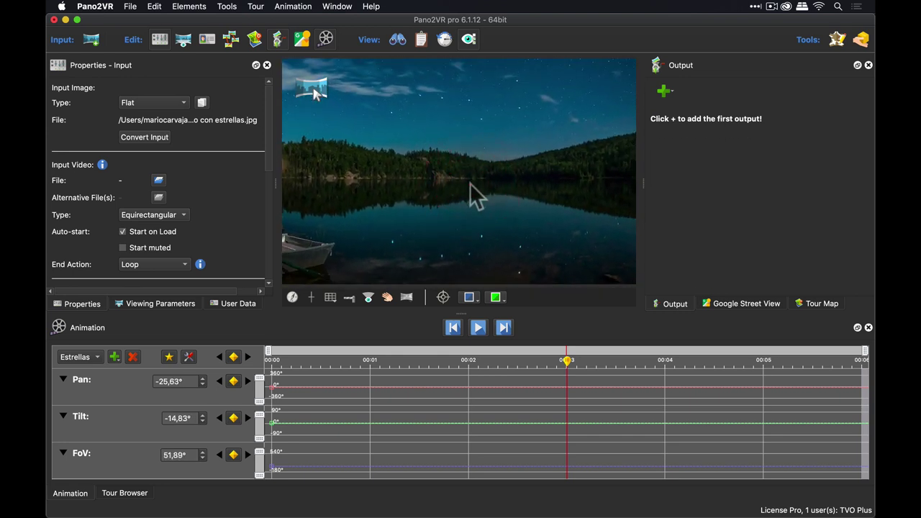
pyautogui.scroll(-2, 469, 179)
pyautogui.click(467, 176)
pyautogui.scroll(-1, 466, 175)
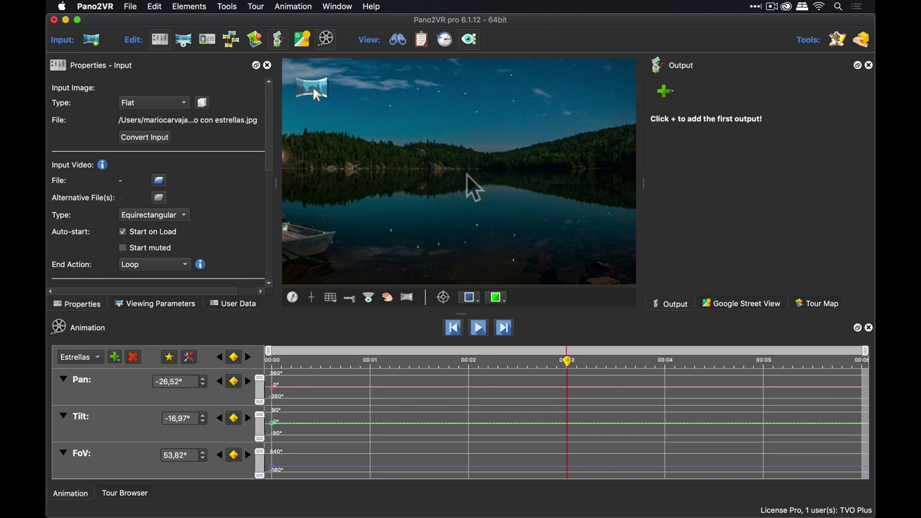
pyautogui.click(466, 173)
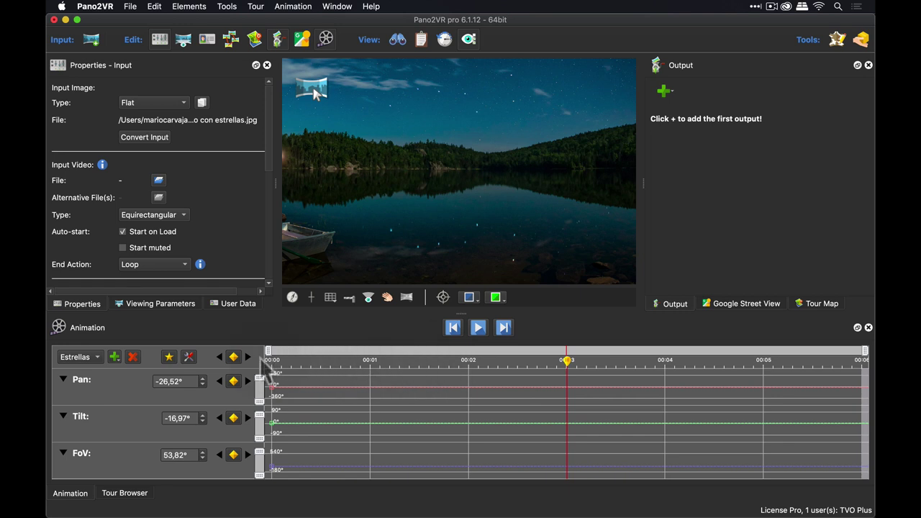
pyautogui.click(234, 357)
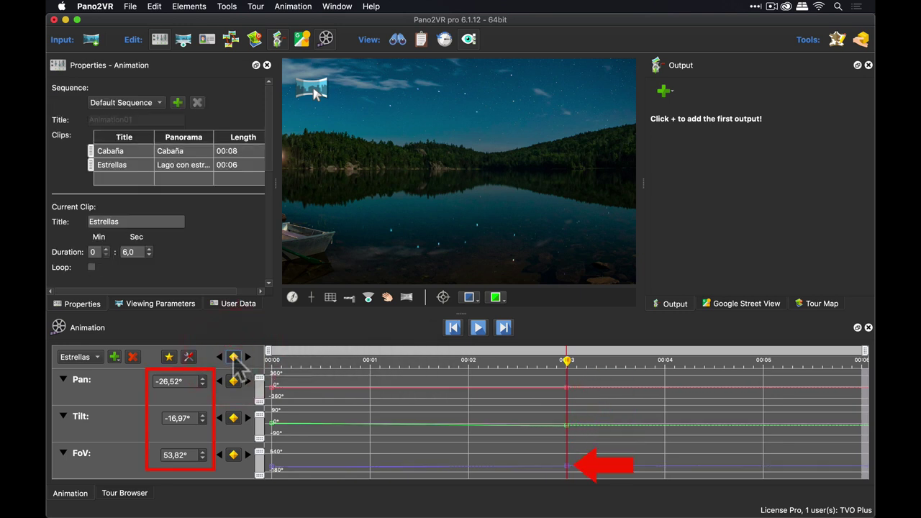
# - Preview the Estrellas clip from its start until just past the 00:03 keyframe
pyautogui.click(452, 328)
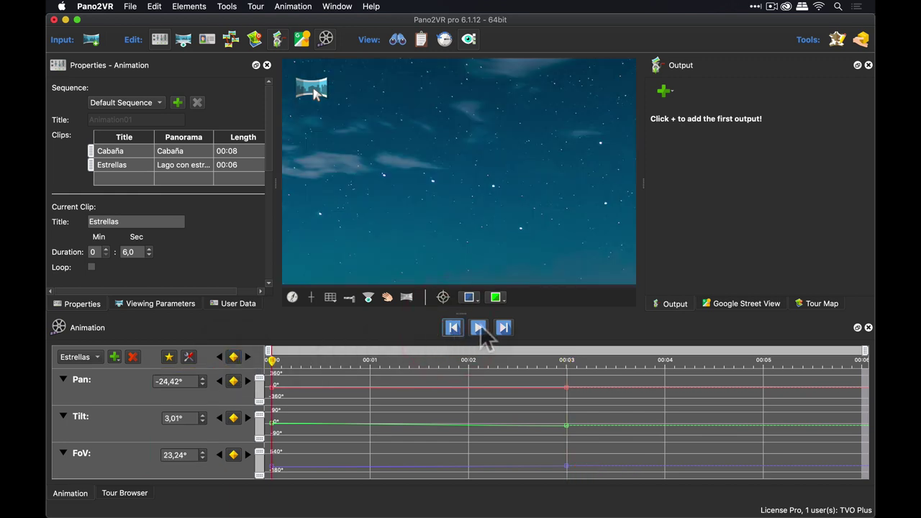
pyautogui.click(479, 328)
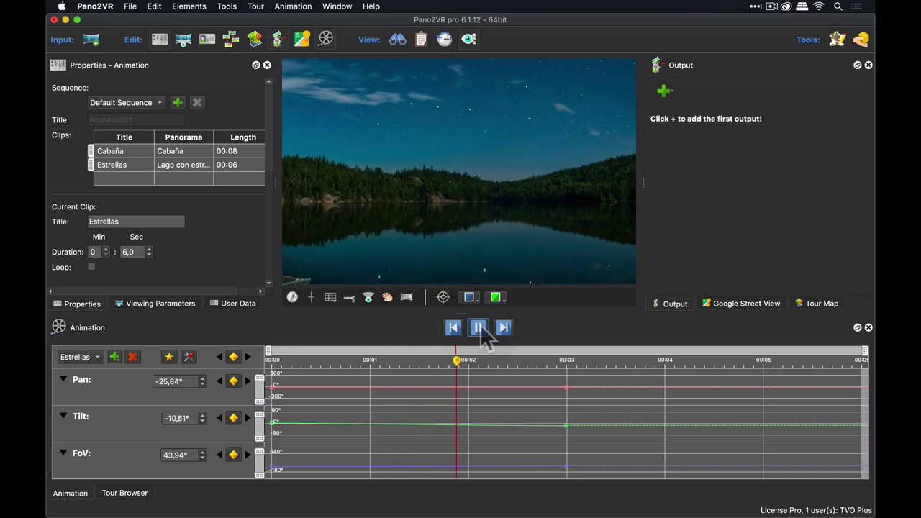
pyautogui.click(480, 328)
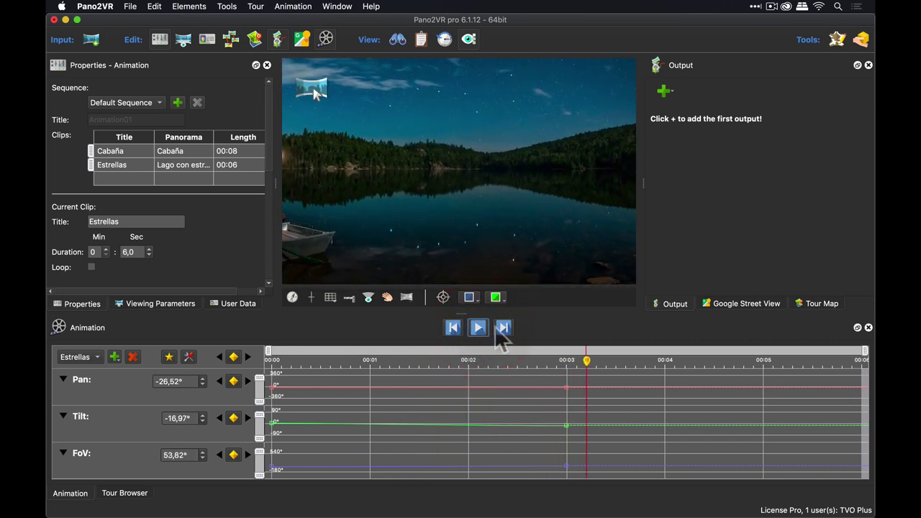
# - At the clip's end, frame the person by the boat at pan -8,00°, tilt -8,92° and FoV 82,16°, and add a keyframe for all parameters
pyautogui.click(860, 360)
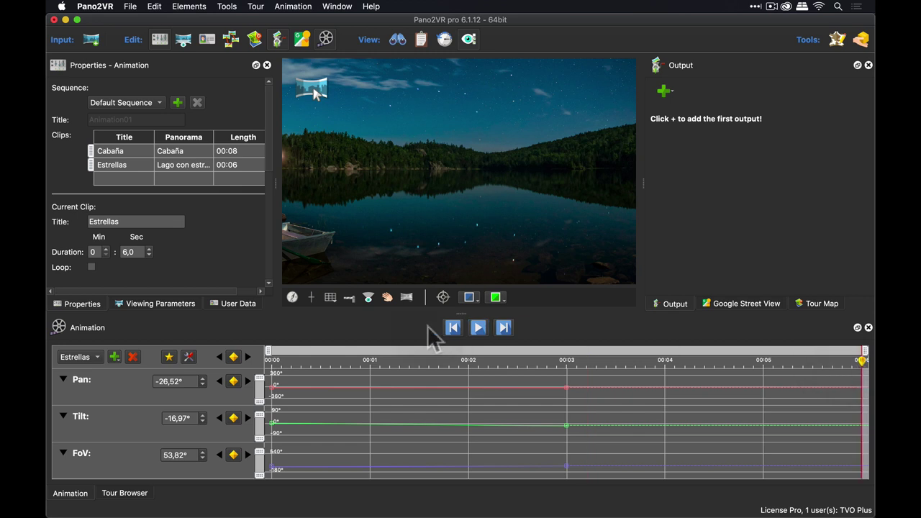
pyautogui.scroll(-3, 422, 242)
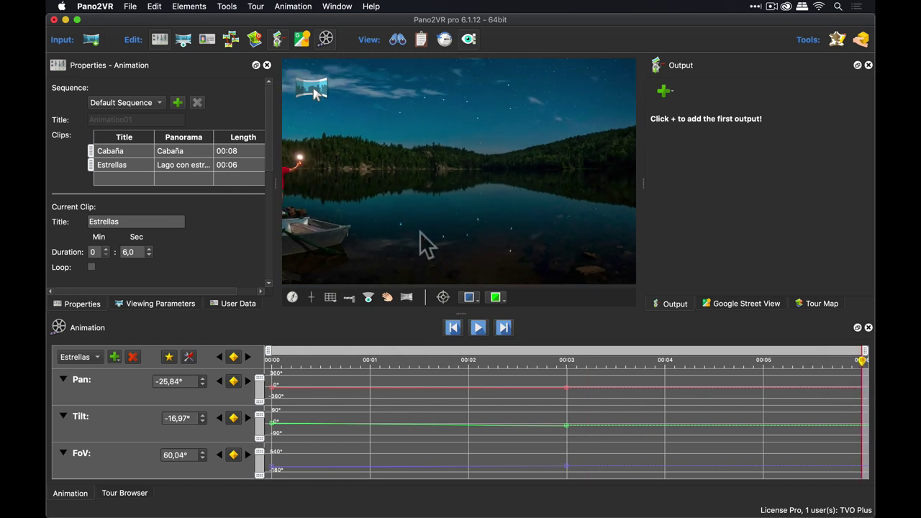
pyautogui.scroll(-3, 420, 231)
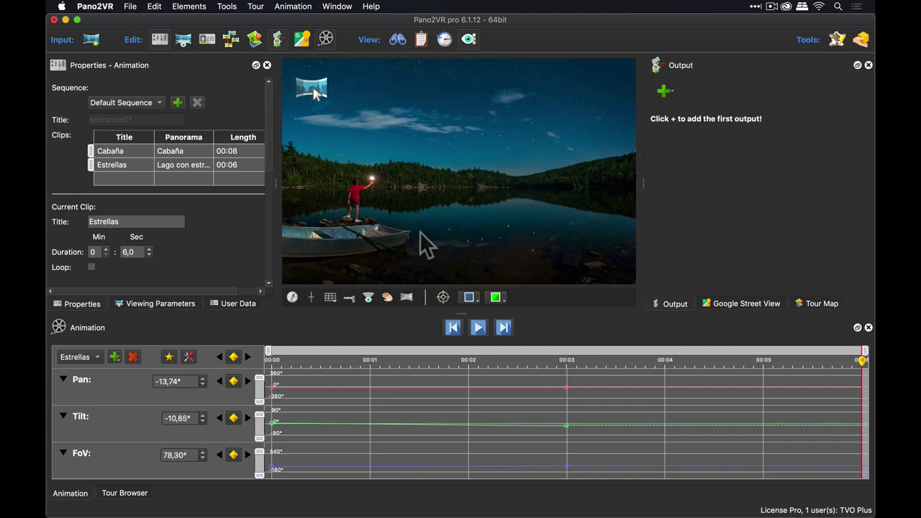
pyautogui.moveTo(411, 218); pyautogui.dragTo(417, 193)
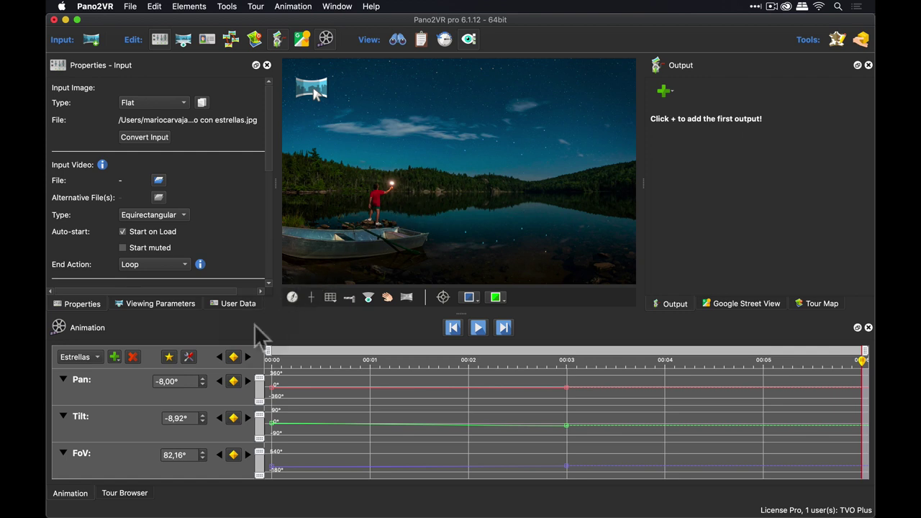
pyautogui.click(233, 356)
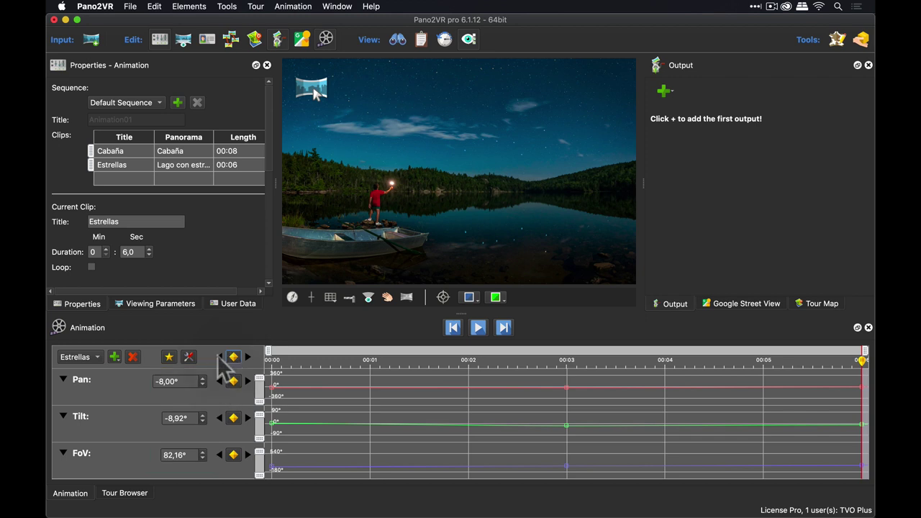
# - Step back and forth through the Estrellas clip's keyframes to check each framing, finishing at the first keyframe
pyautogui.click(219, 357)
pyautogui.click(220, 357)
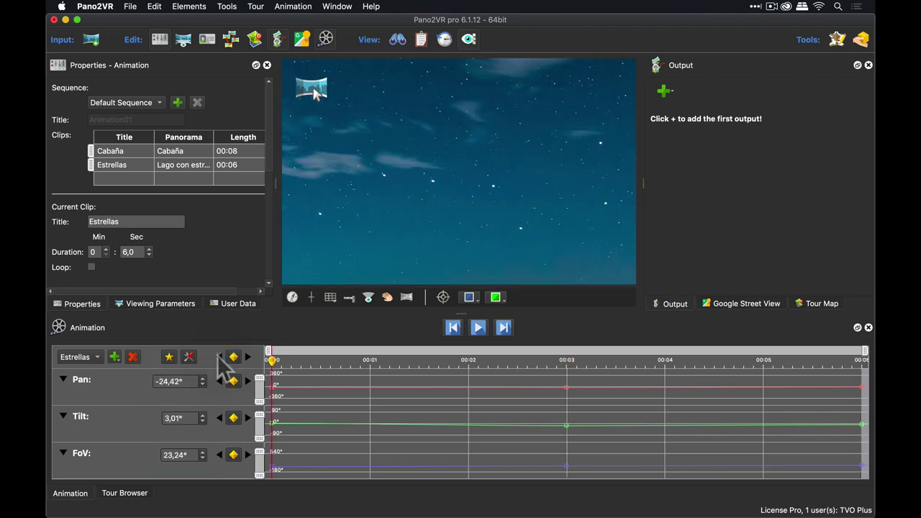
pyautogui.click(248, 358)
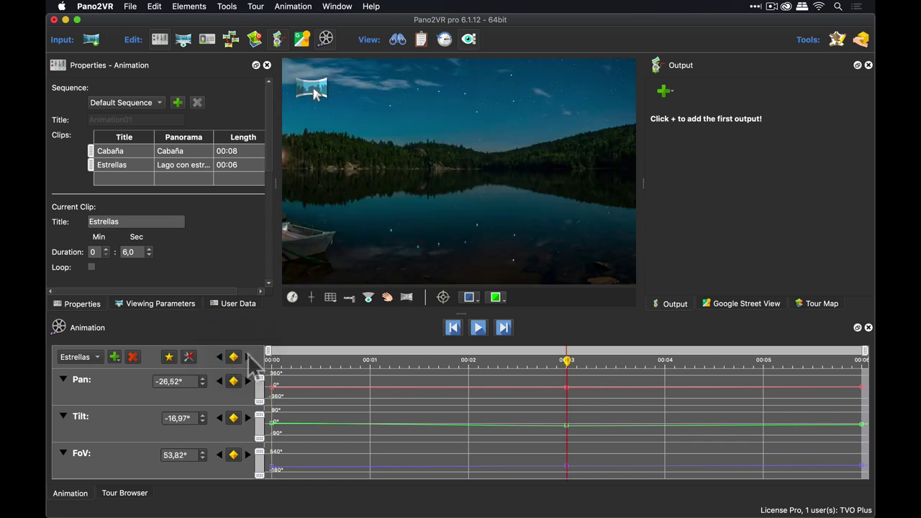
pyautogui.click(249, 358)
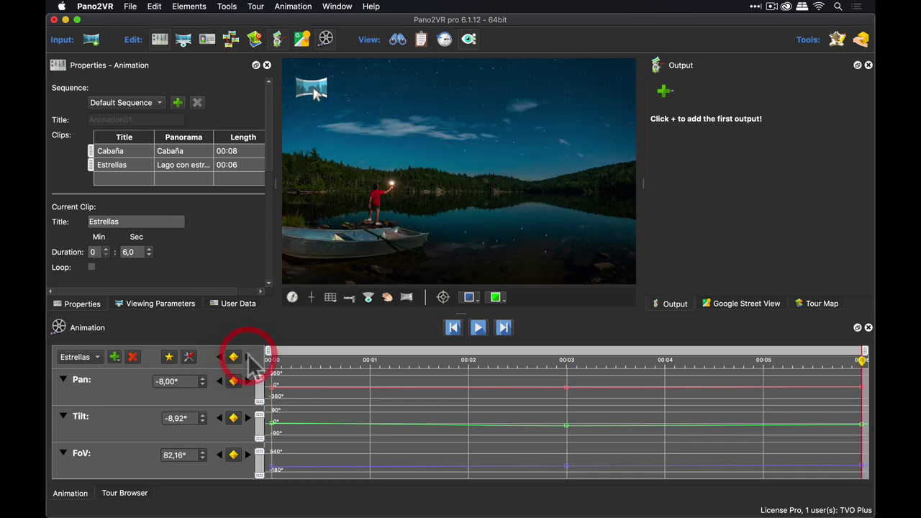
pyautogui.click(220, 357)
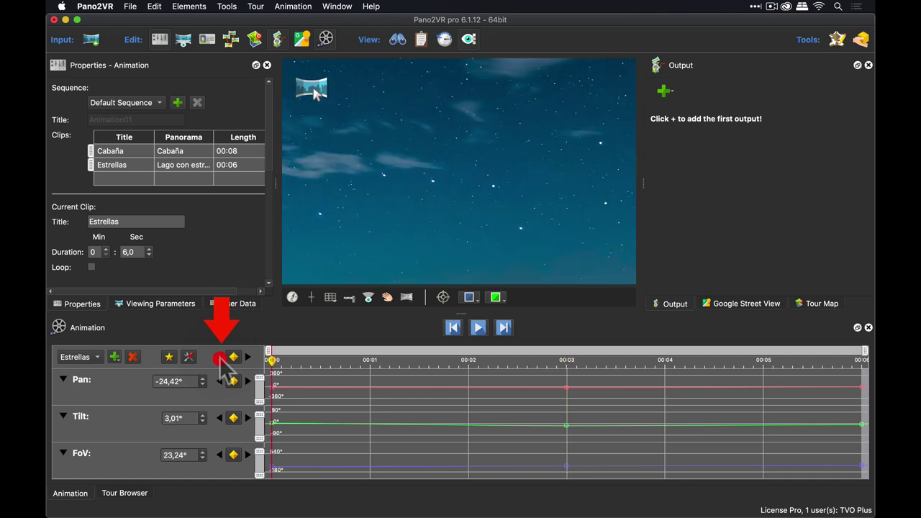